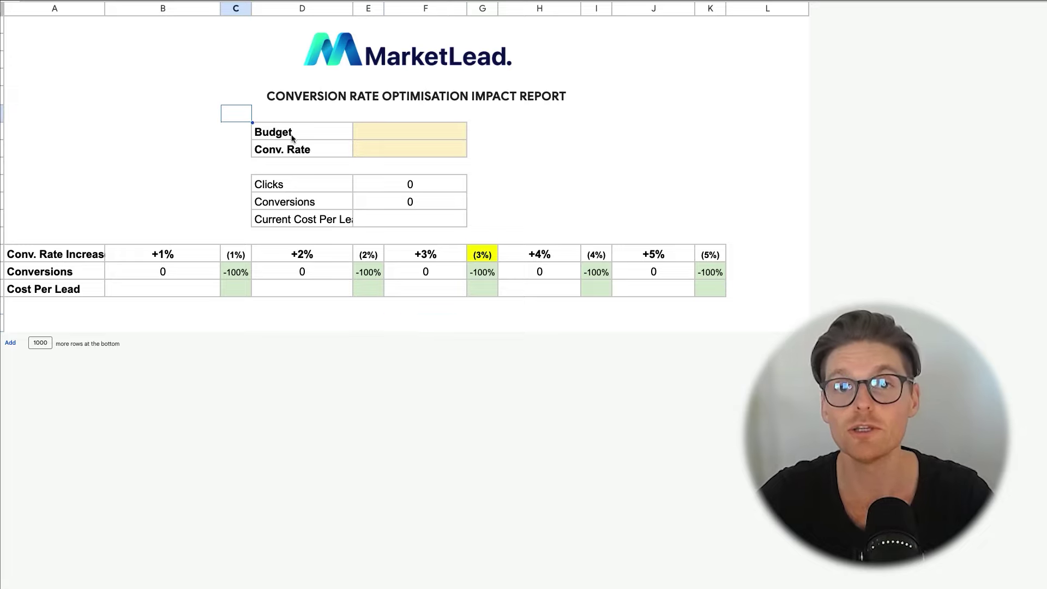
Step: Enter a budget of 5000 ($5,000.00) and confirm Clicks shows 1000
click(292, 137)
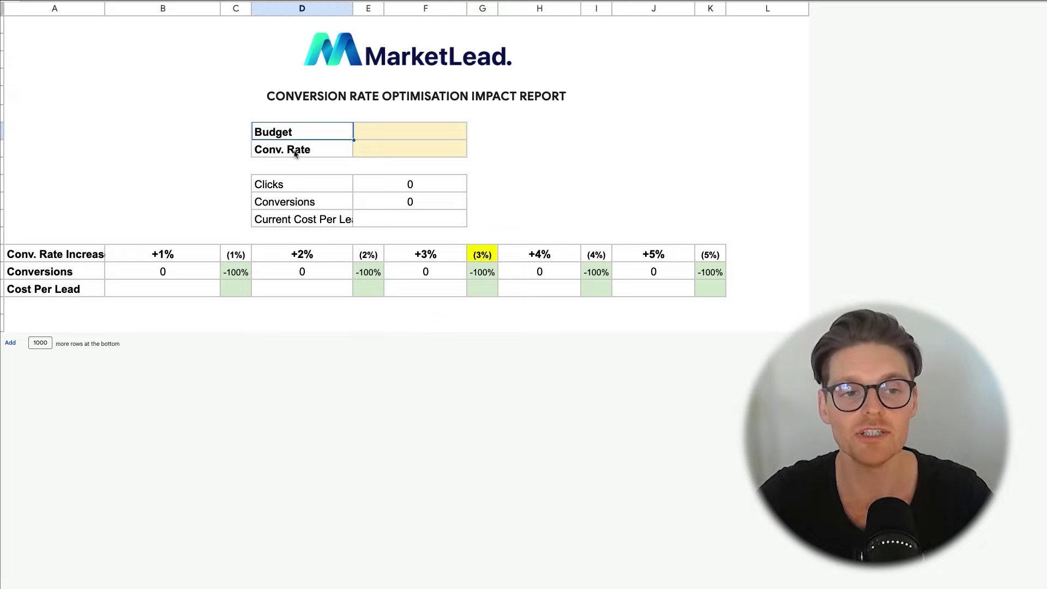
key(Down)
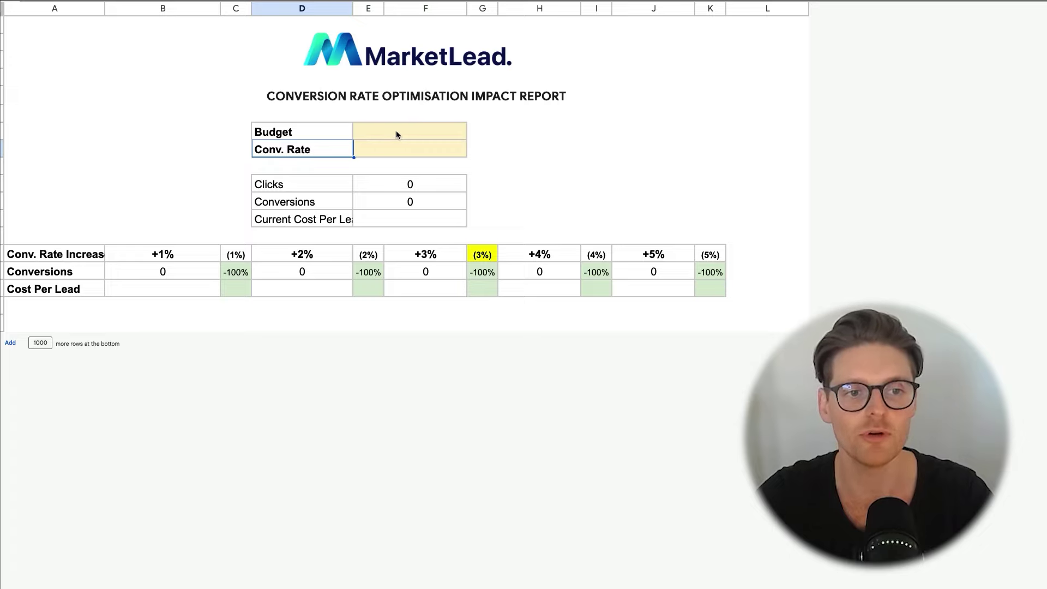
click(396, 133)
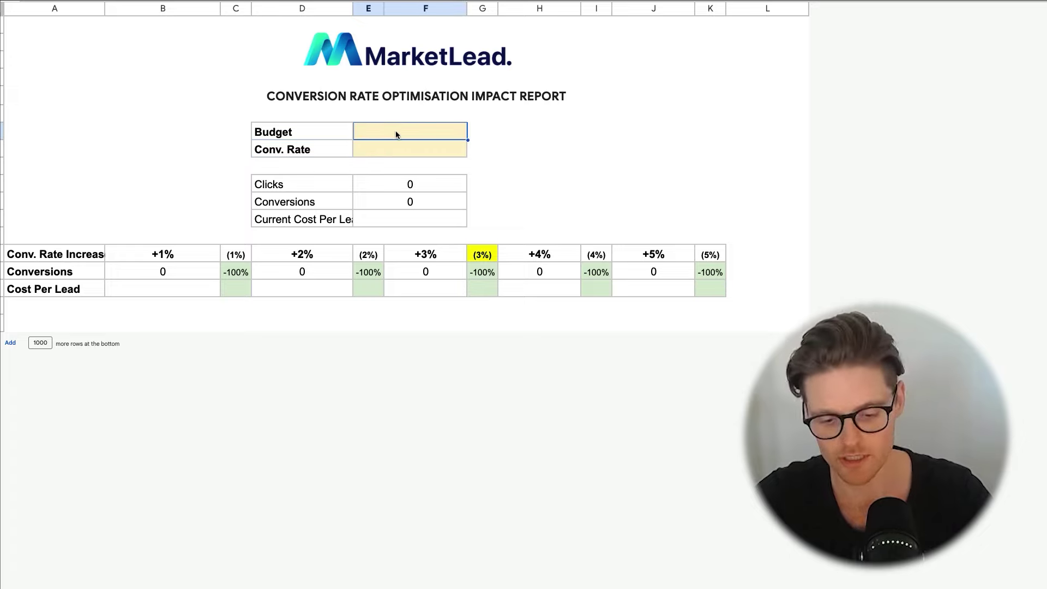
text(5000)
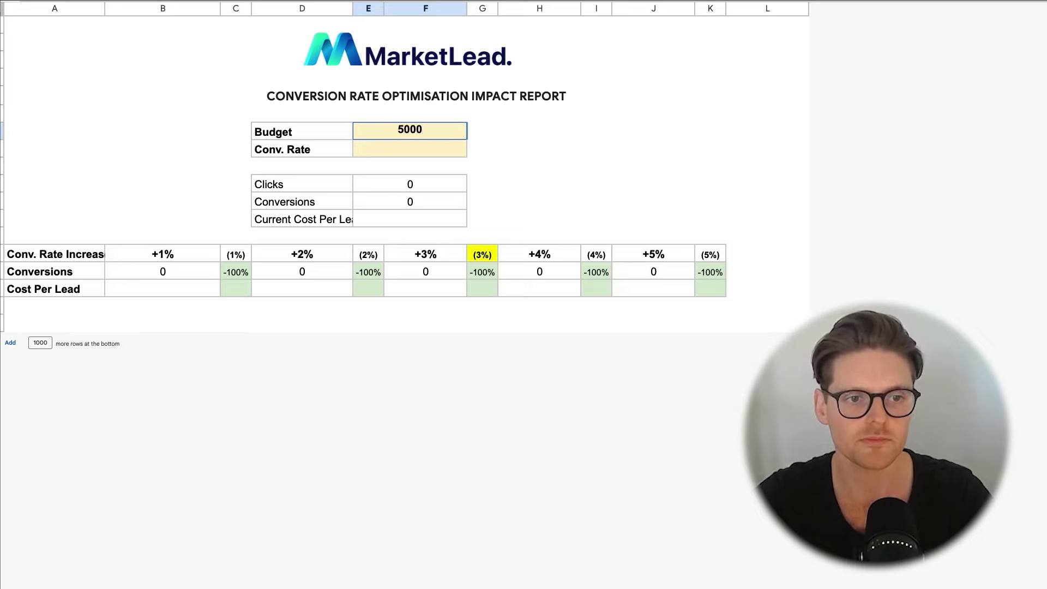
key(Tab)
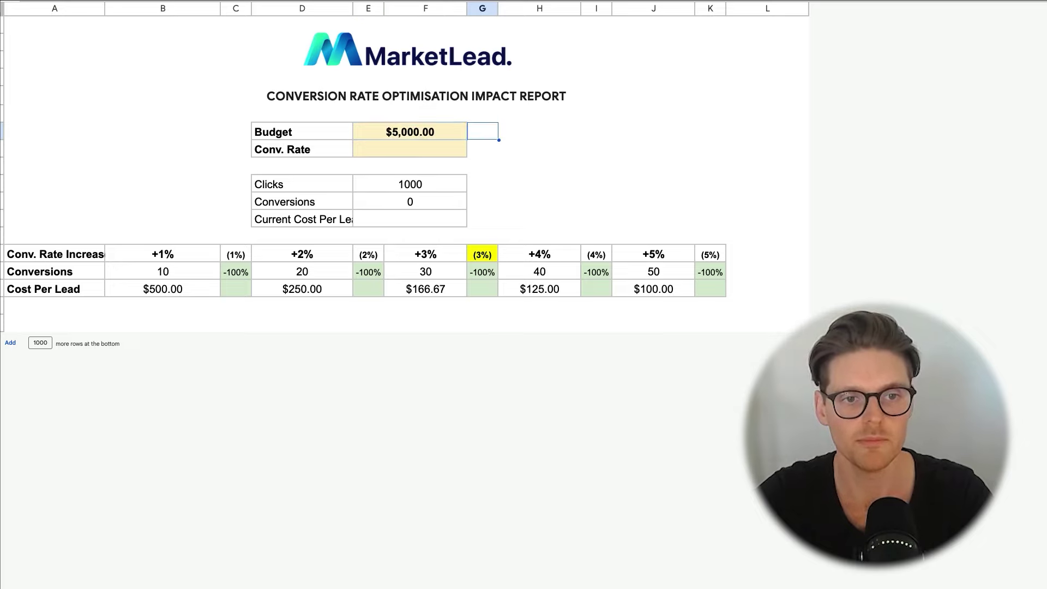
click(437, 189)
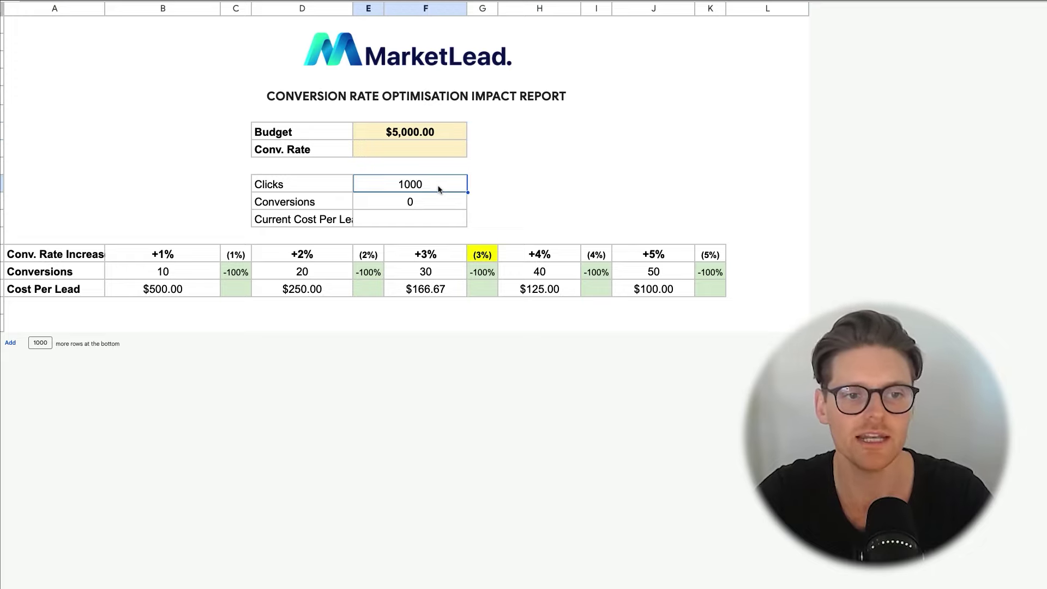
click(425, 148)
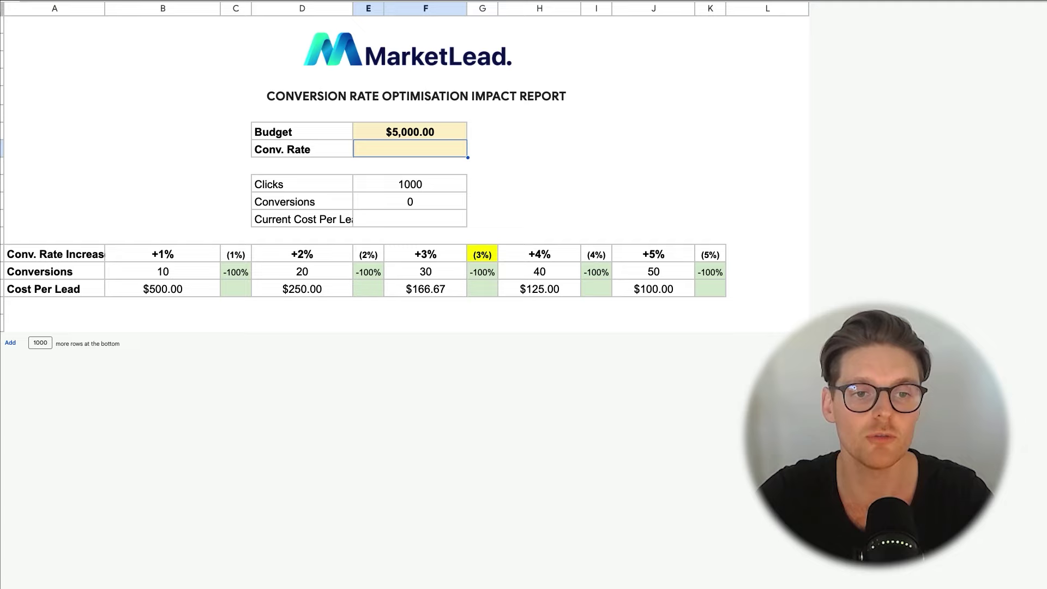
Step: Enter a 2% conversion rate and check the 20 conversions and $250.00 current cost per lead
text(2)
key(Tab)
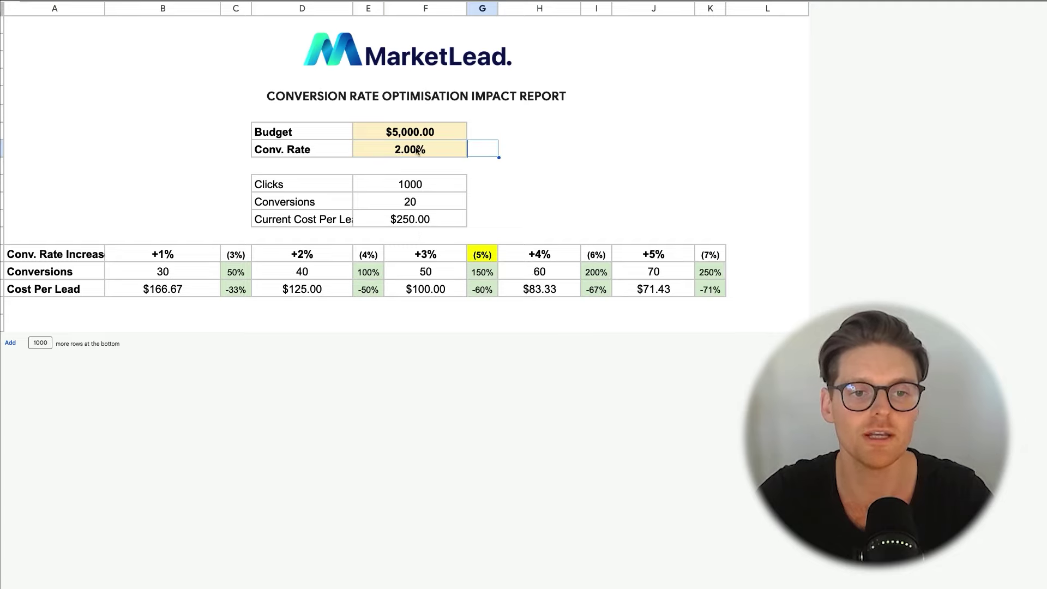
click(402, 155)
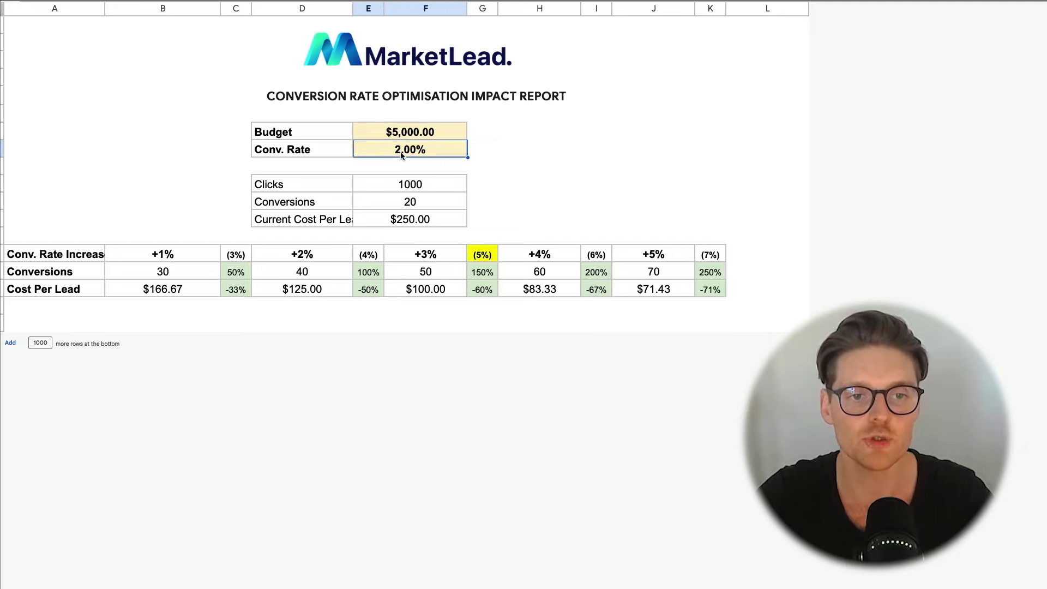
click(402, 187)
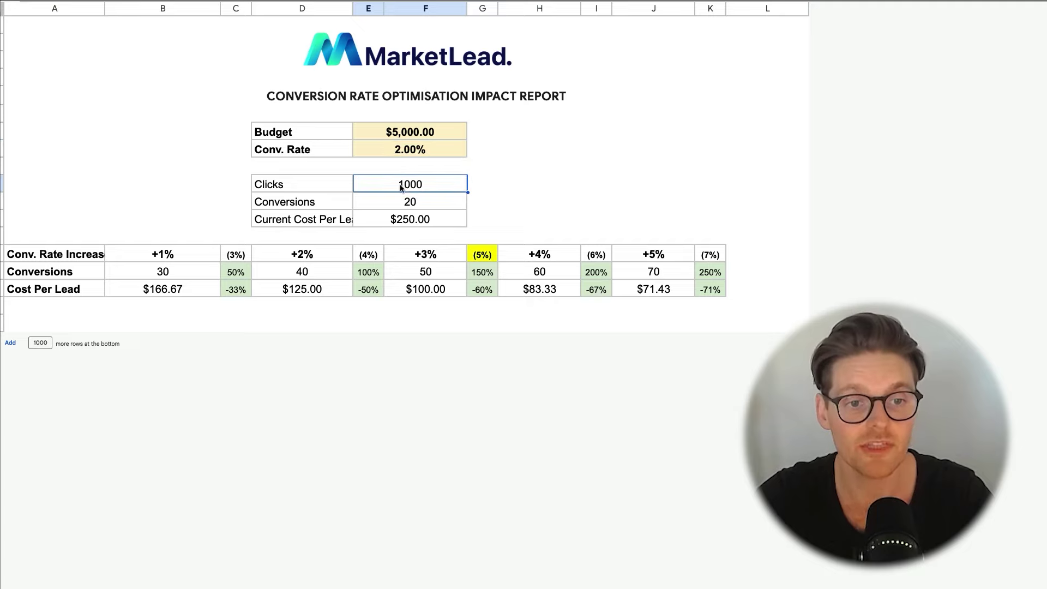
key(Down)
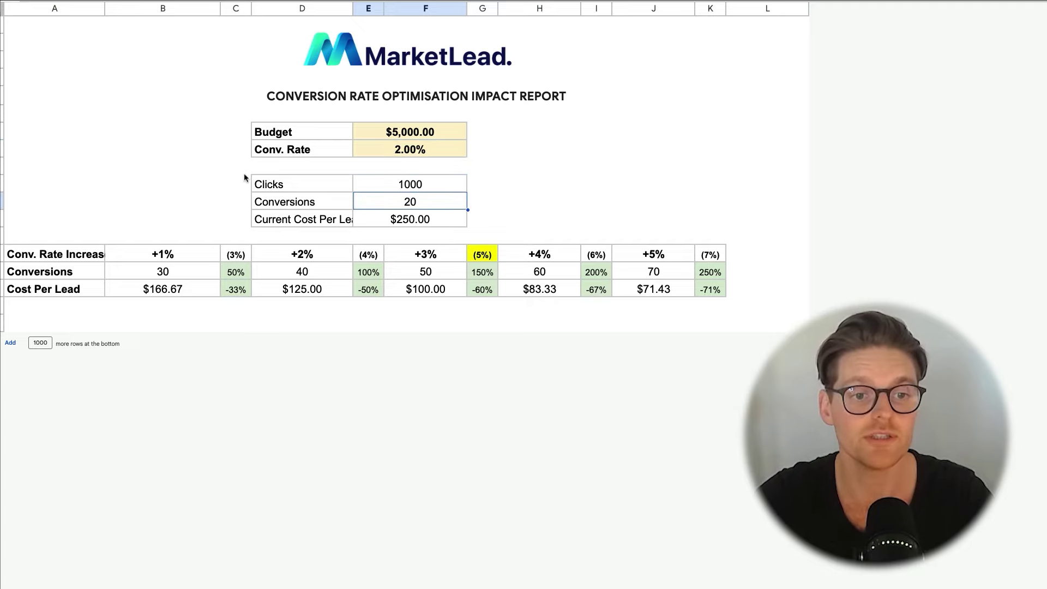
key(Down)
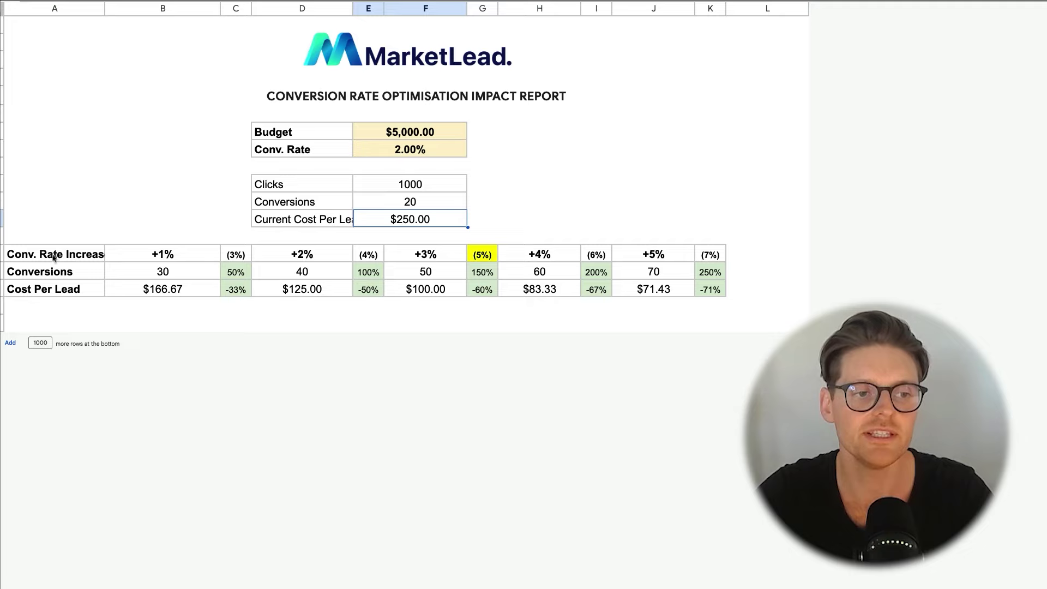
drag(73, 256, 708, 255)
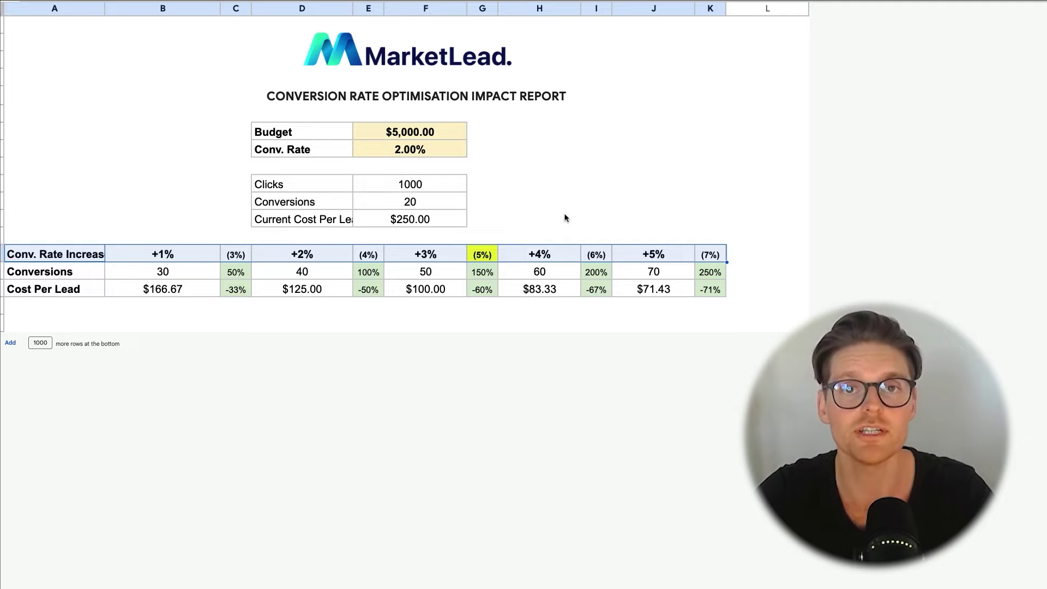
click(135, 222)
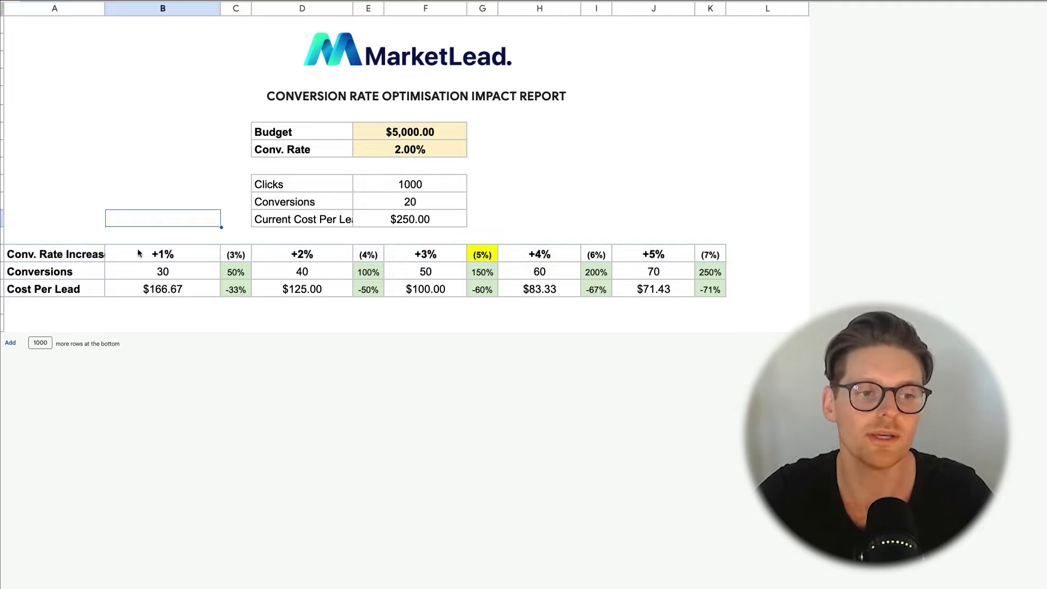
click(138, 252)
click(283, 252)
click(447, 255)
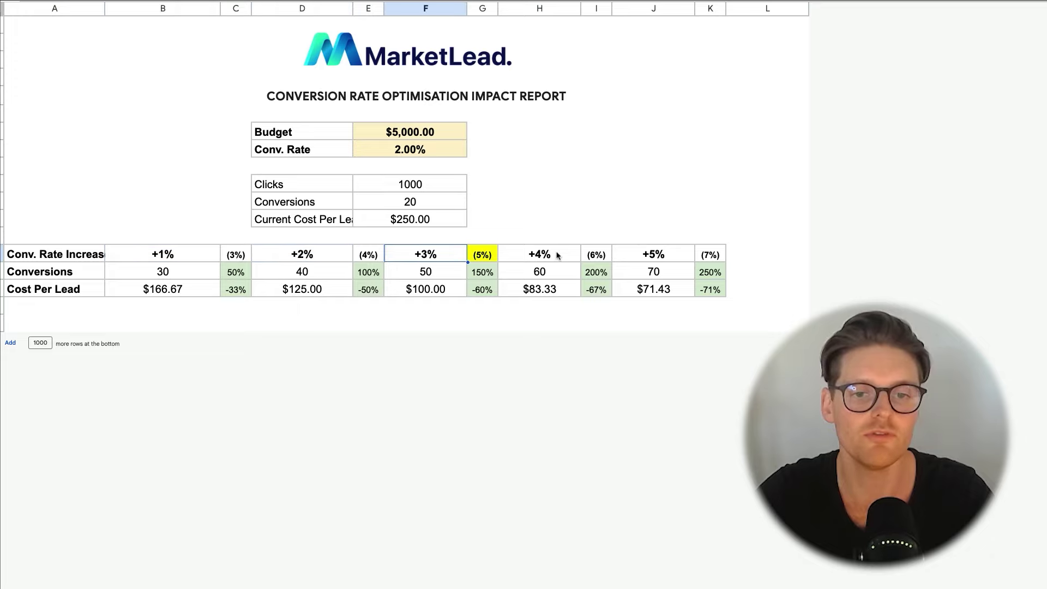
click(548, 255)
click(648, 257)
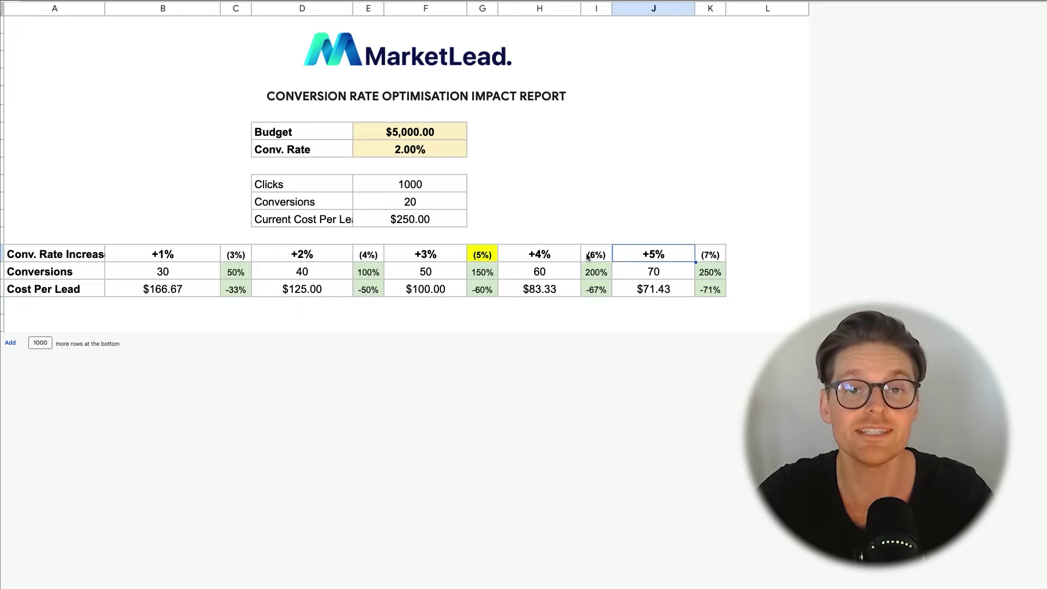
click(186, 255)
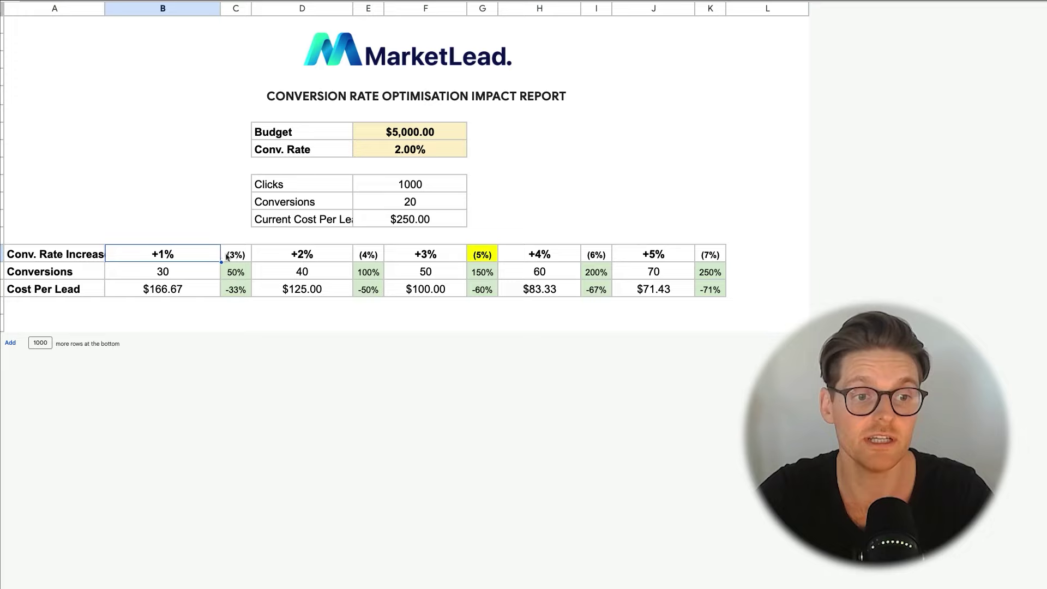
click(335, 257)
click(369, 258)
click(437, 260)
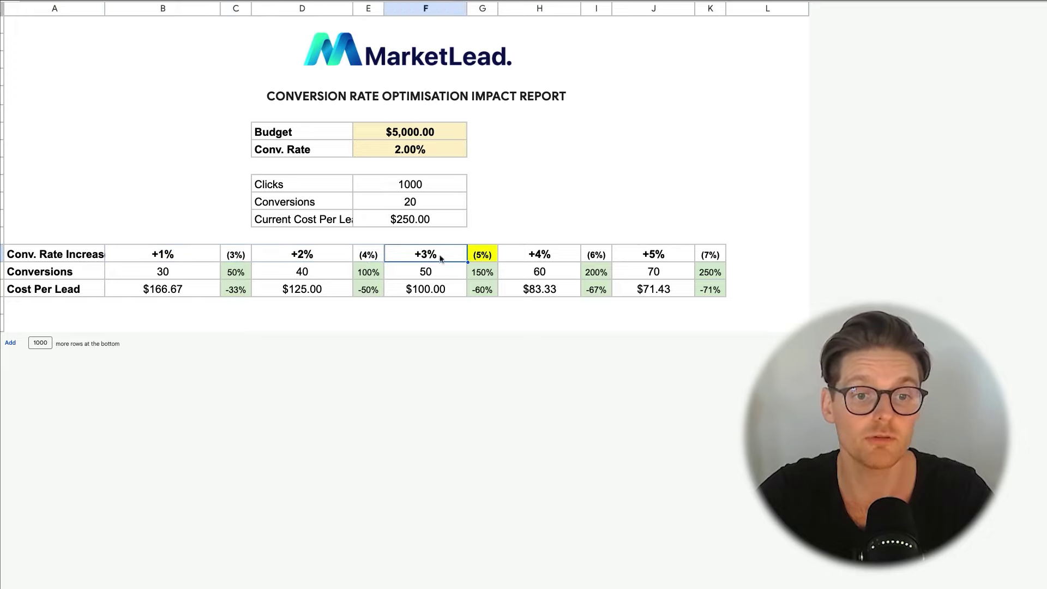
click(487, 258)
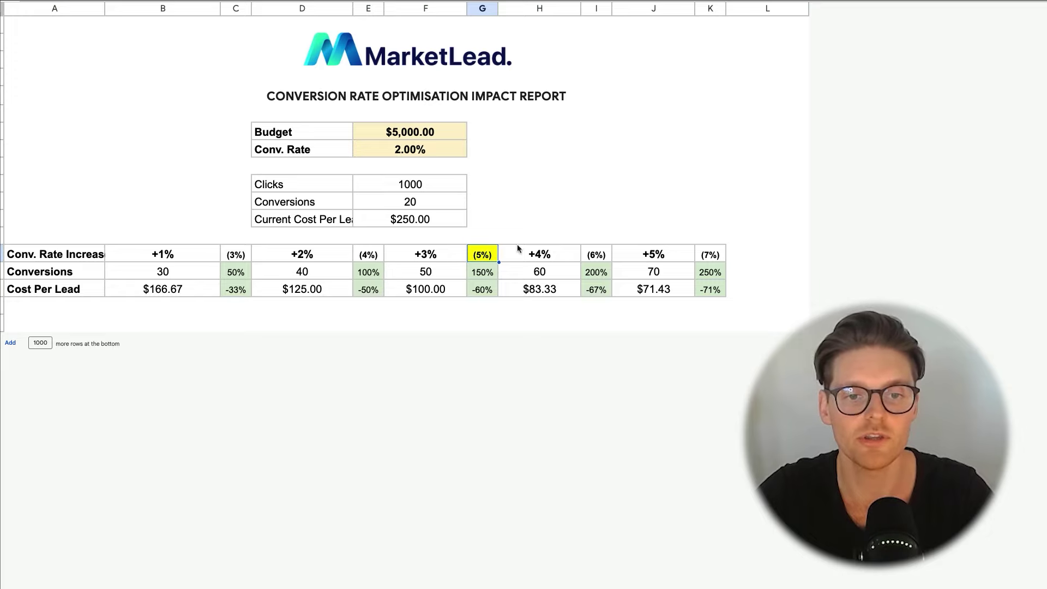
click(540, 255)
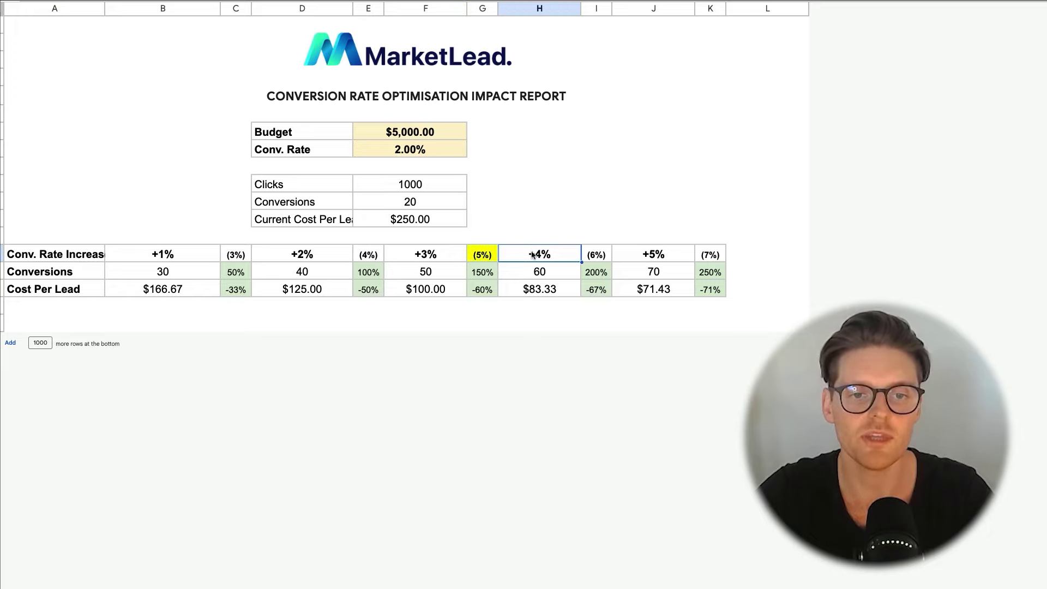
click(601, 259)
click(676, 258)
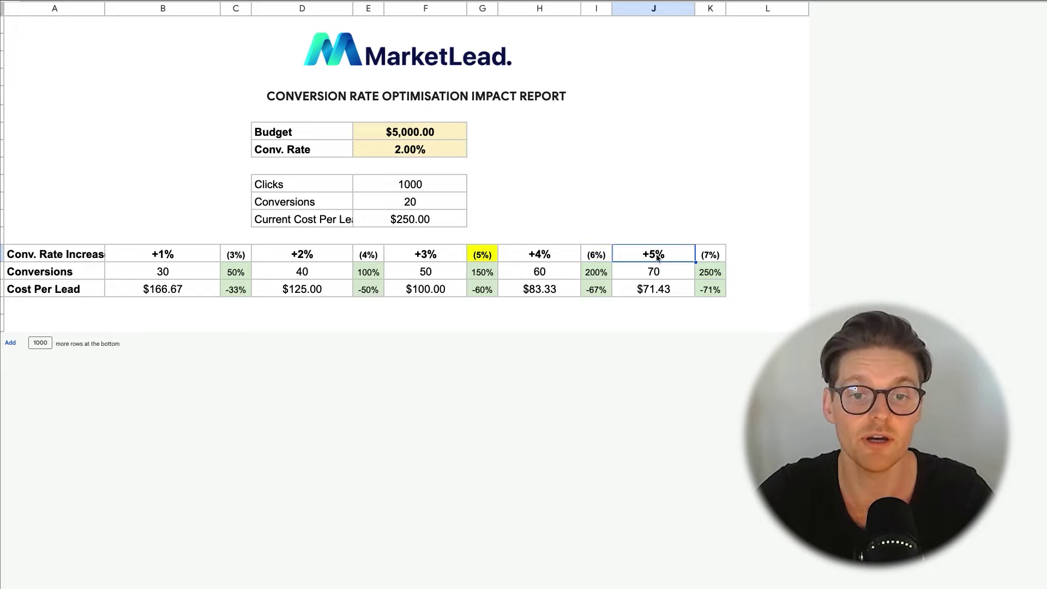
click(717, 260)
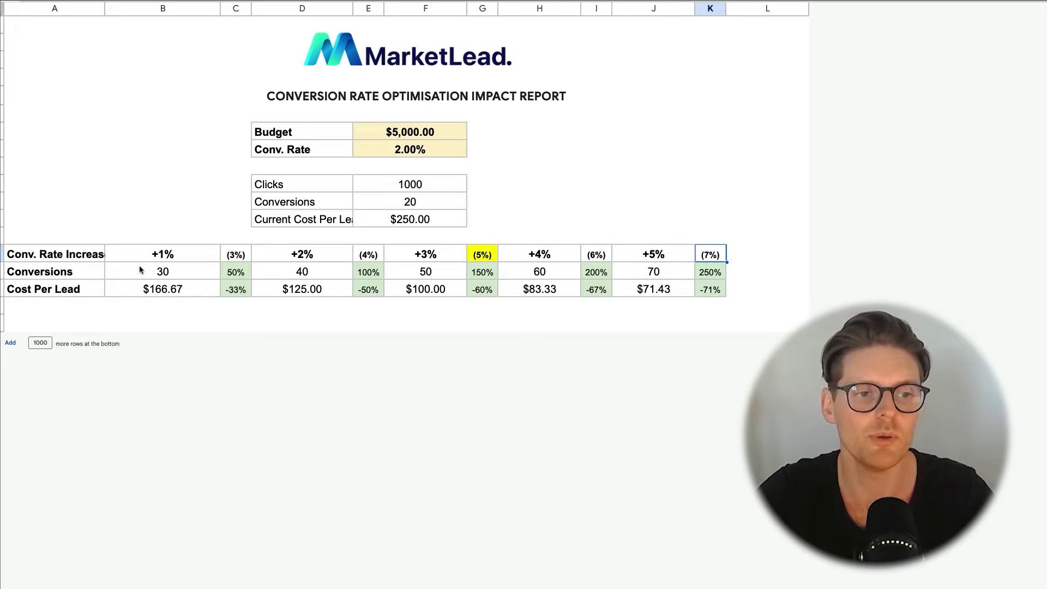
click(419, 220)
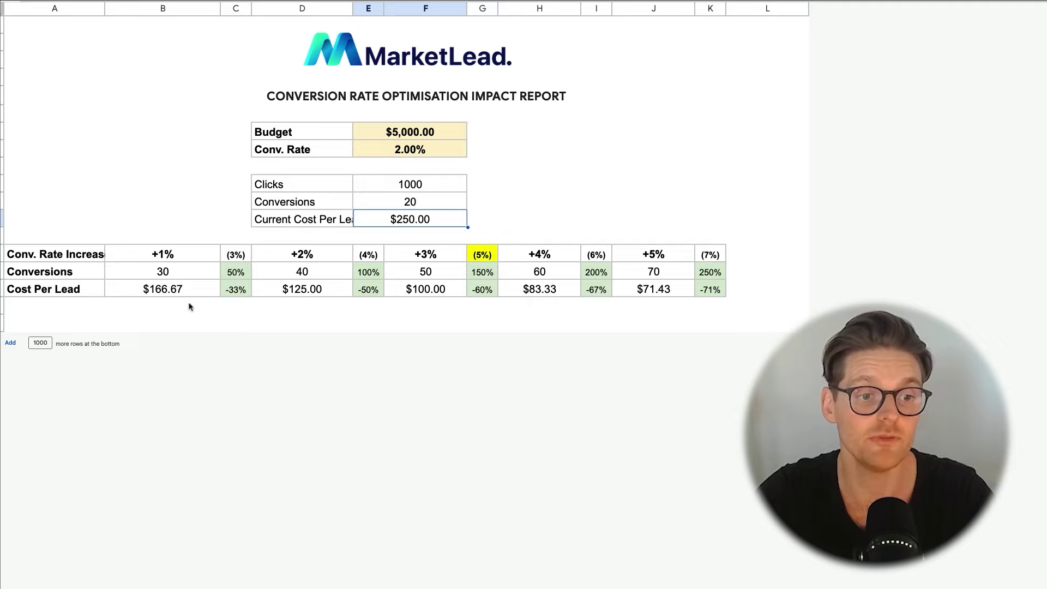
click(178, 293)
ctrl+click(322, 290)
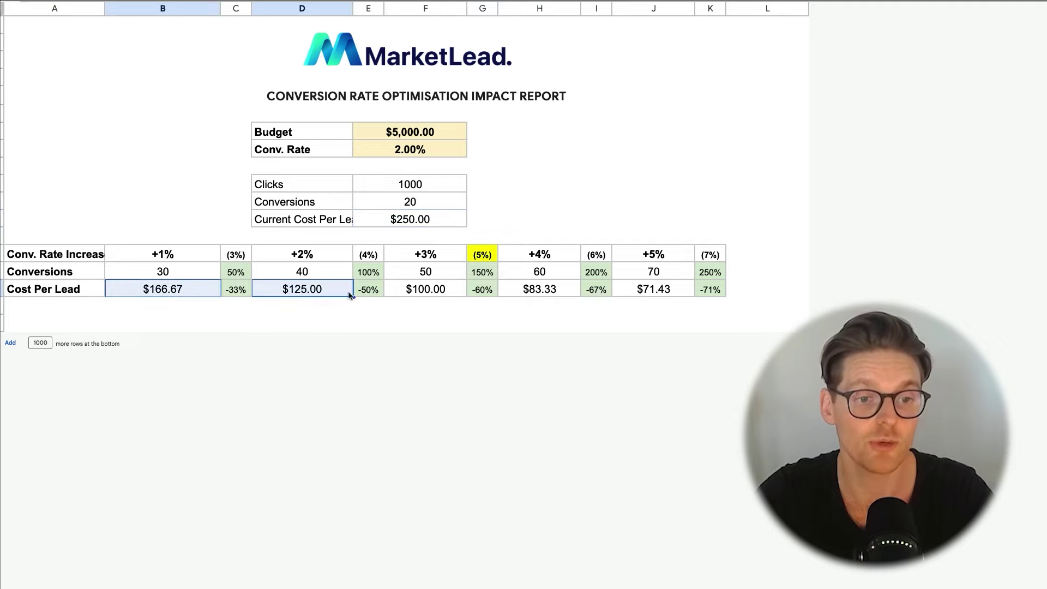
ctrl+click(436, 289)
ctrl+click(529, 292)
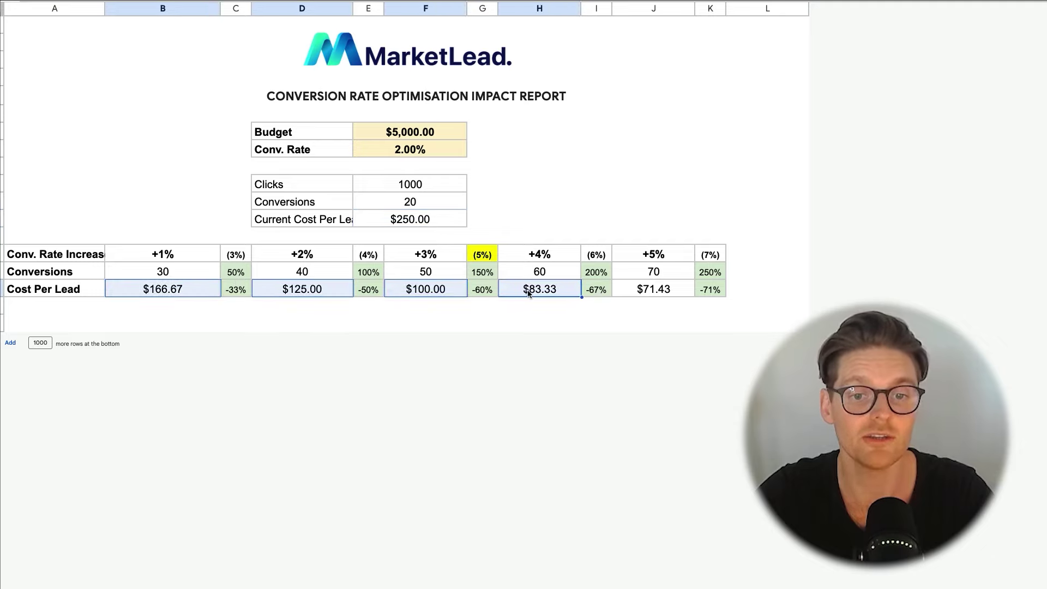
ctrl+click(642, 293)
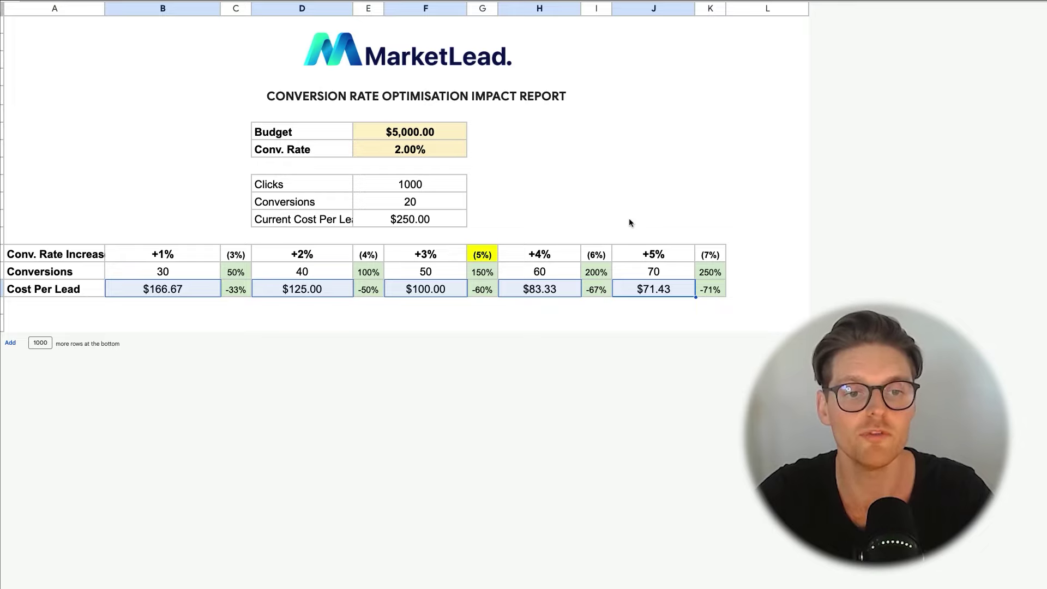
click(653, 257)
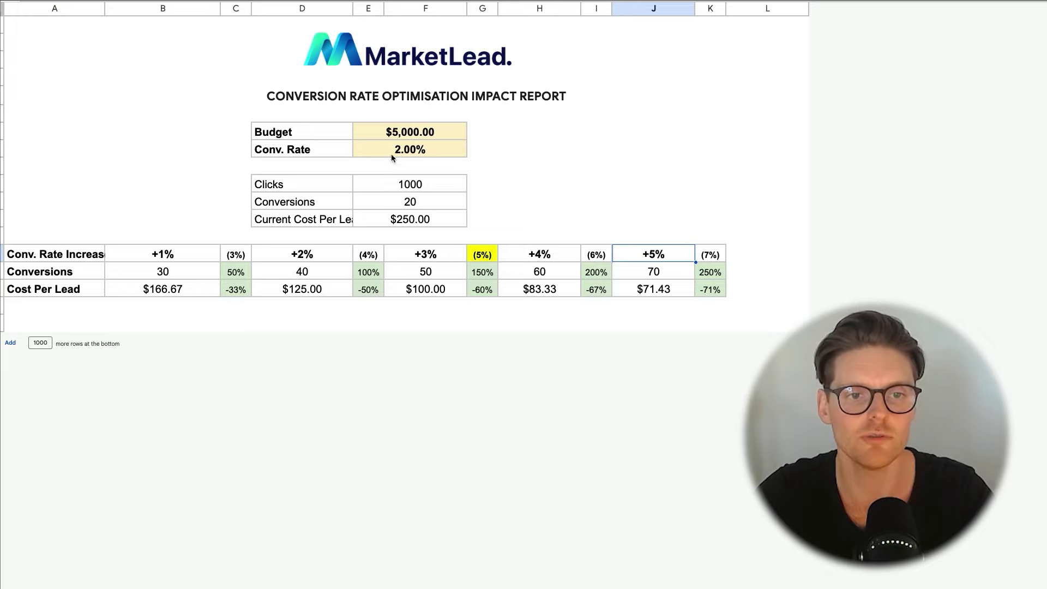
click(391, 153)
click(659, 255)
click(712, 259)
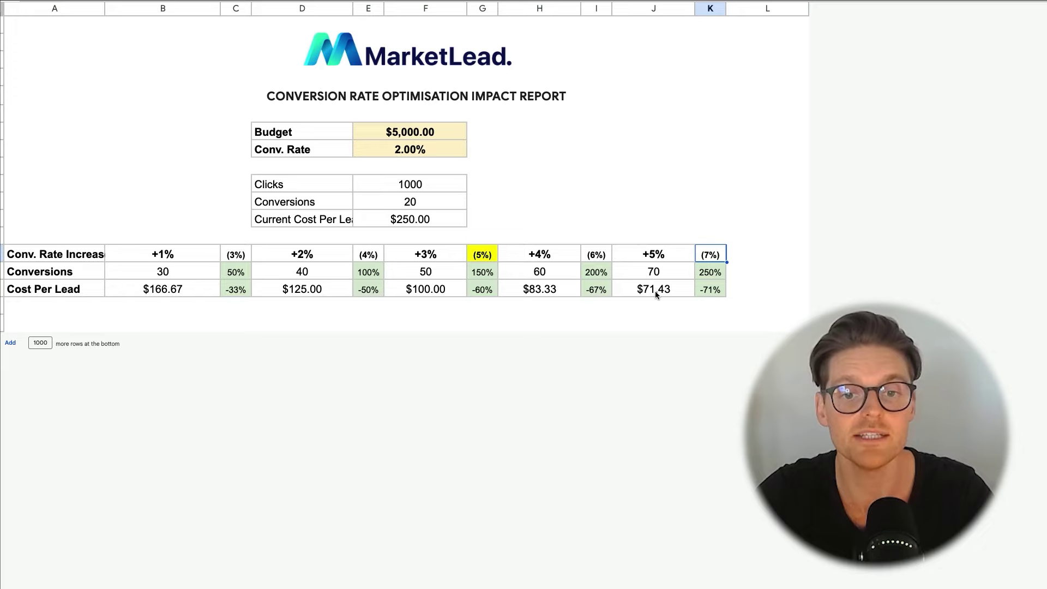
drag(656, 290, 704, 290)
click(709, 292)
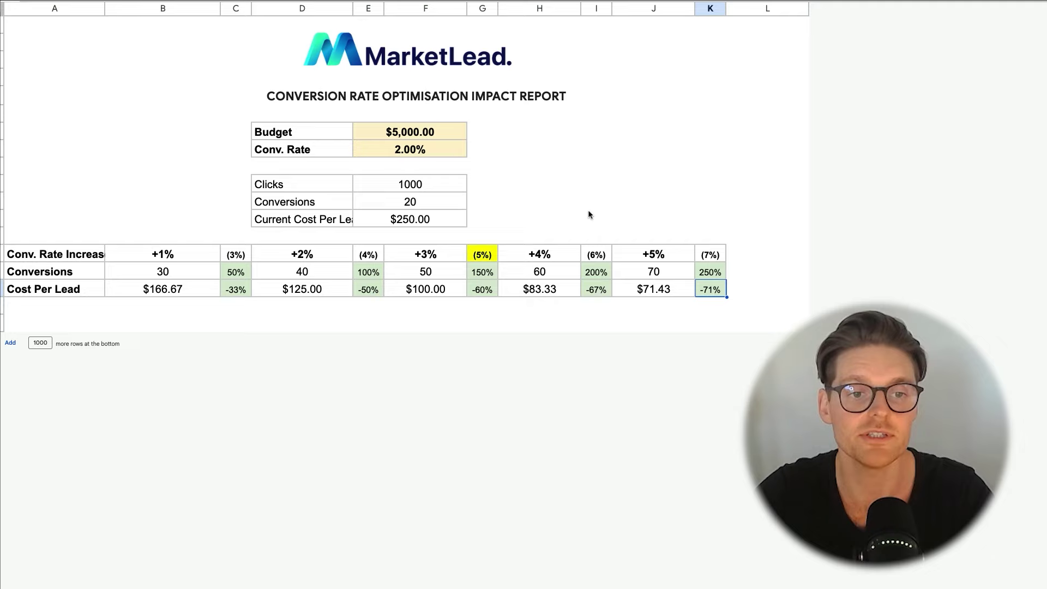
click(440, 148)
text(5)
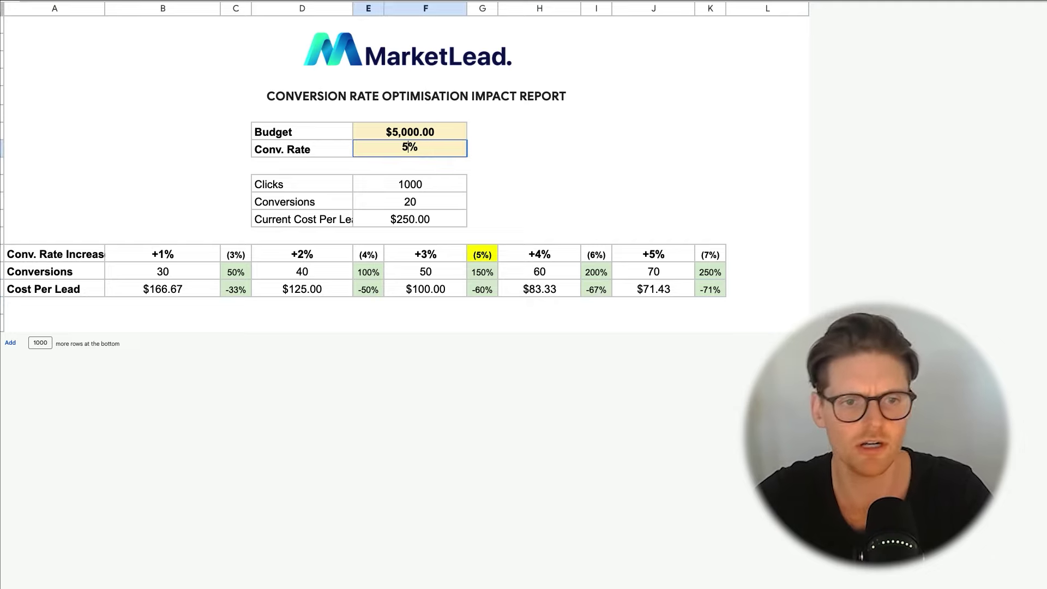
key(Return)
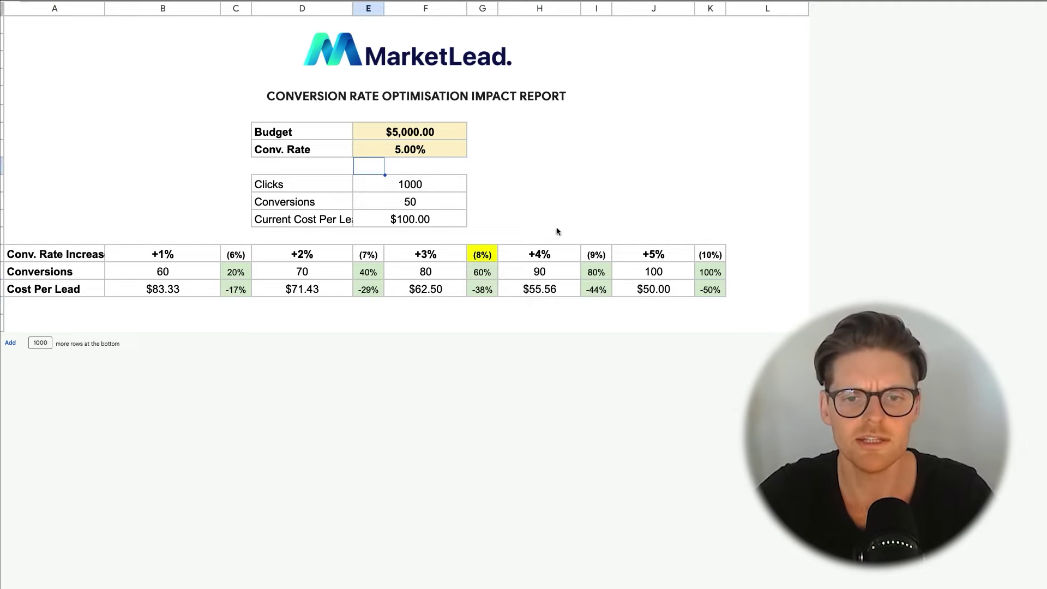
drag(705, 292, 164, 293)
click(428, 151)
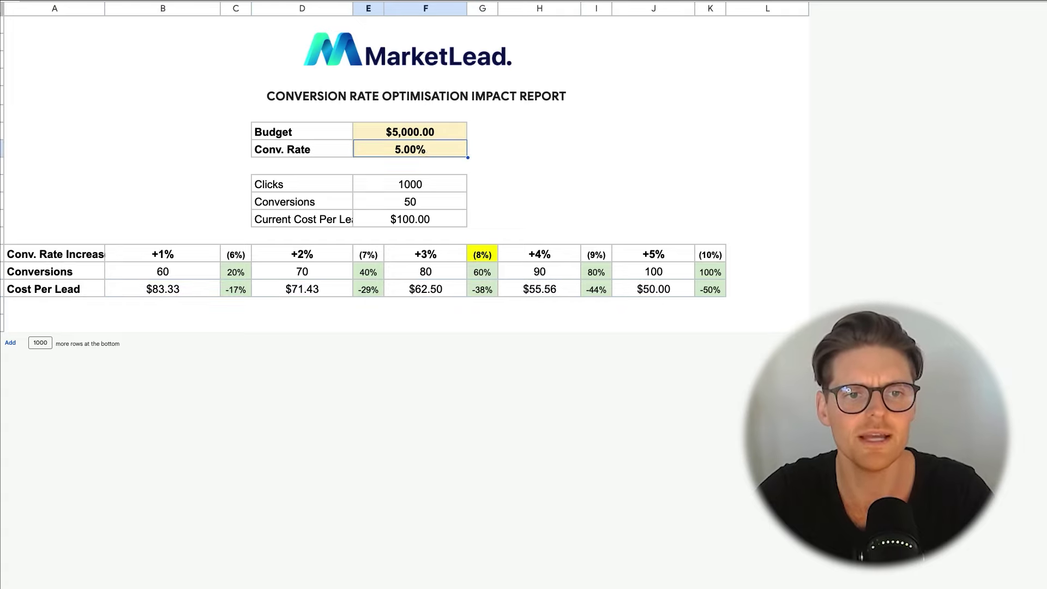
text(2)
key(Tab)
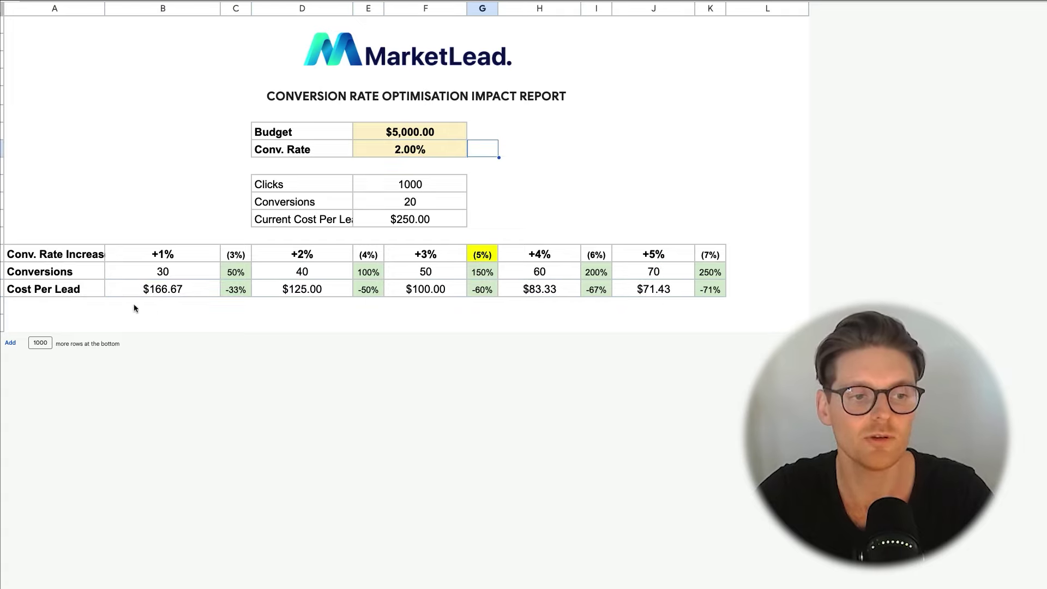
drag(124, 289, 715, 287)
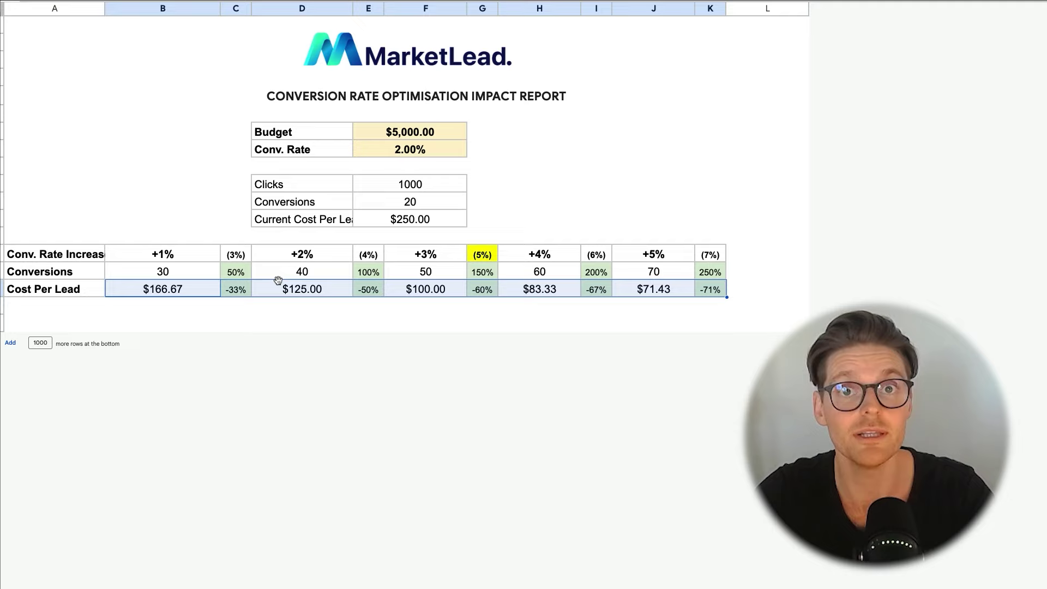
click(196, 277)
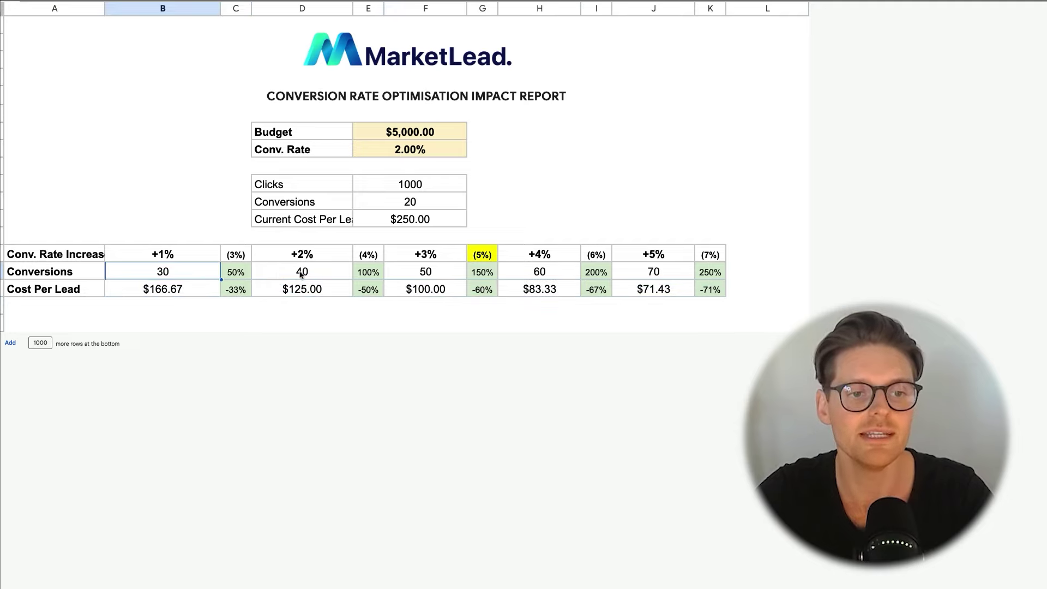
ctrl+click(302, 274)
ctrl+click(444, 273)
ctrl+click(561, 275)
ctrl+click(656, 271)
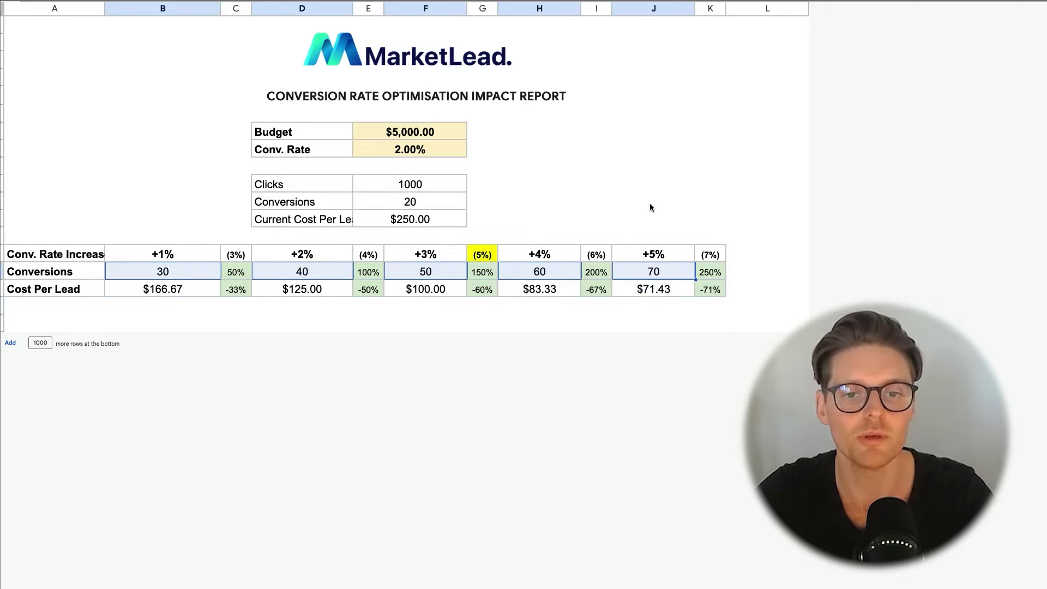
click(650, 202)
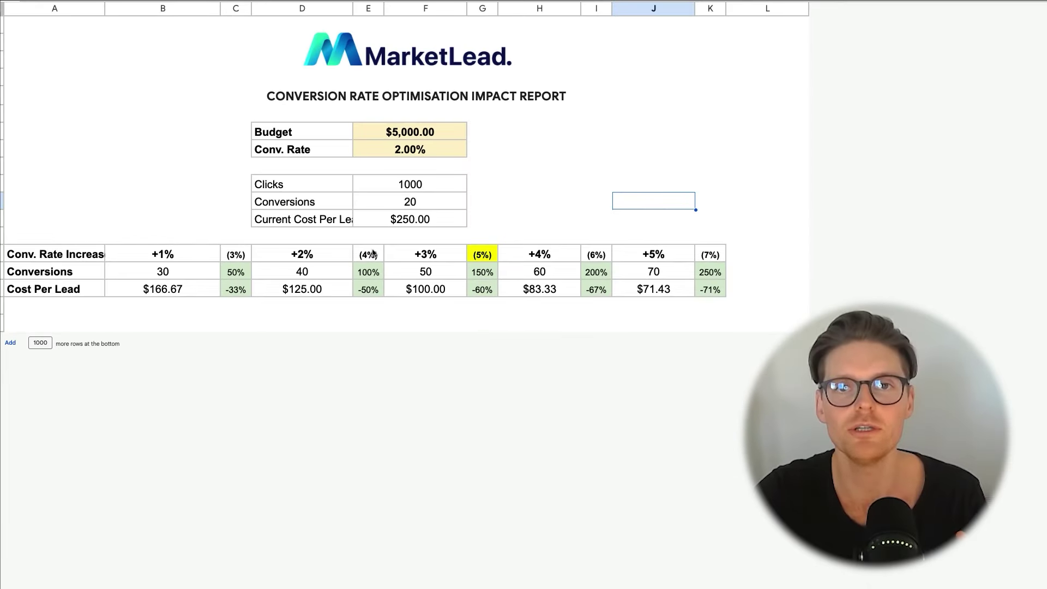
click(175, 274)
click(324, 267)
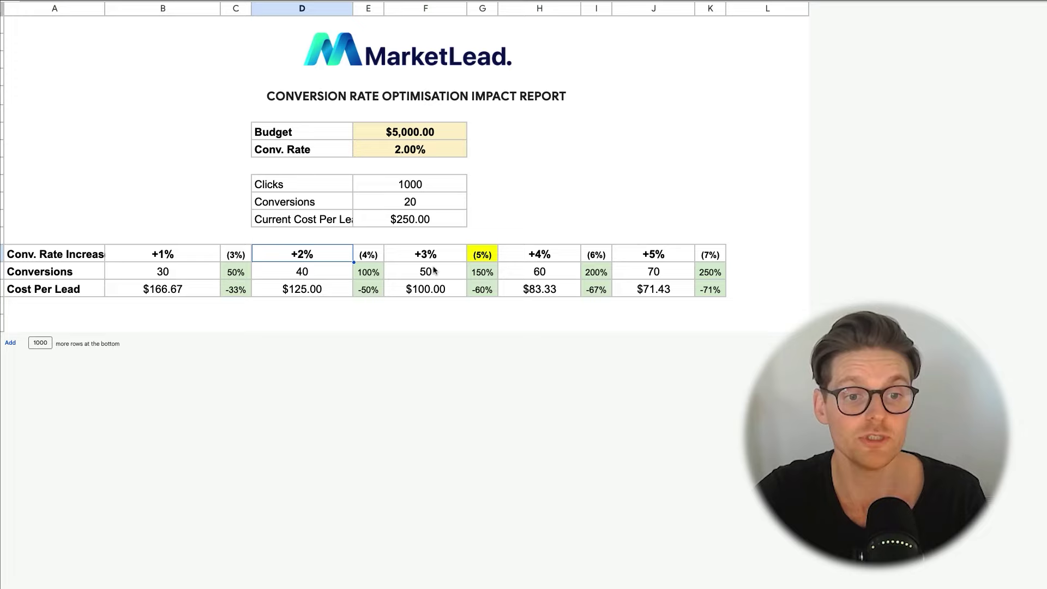
click(427, 272)
click(524, 272)
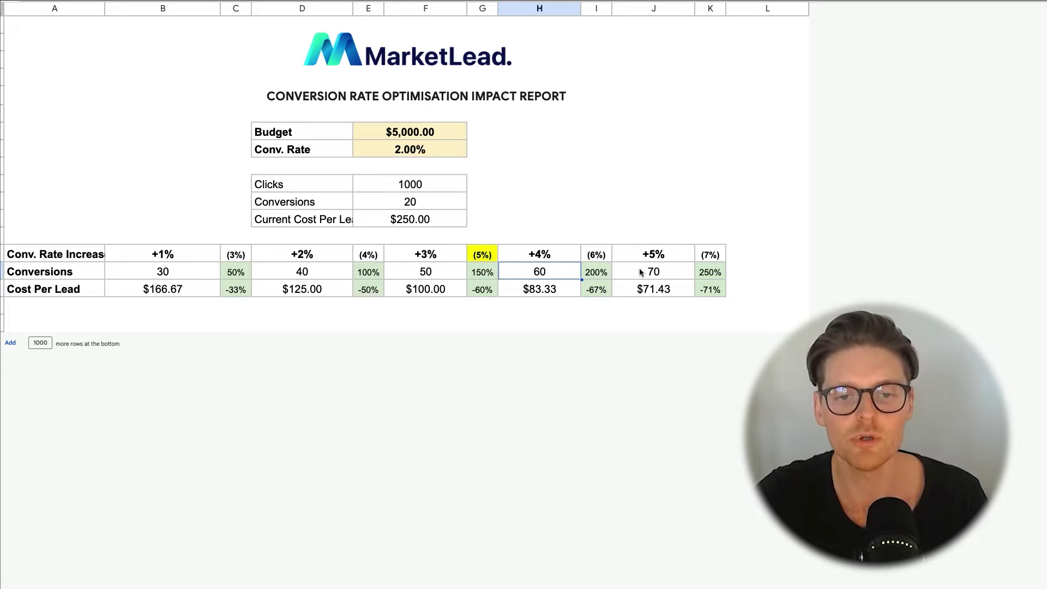
click(181, 289)
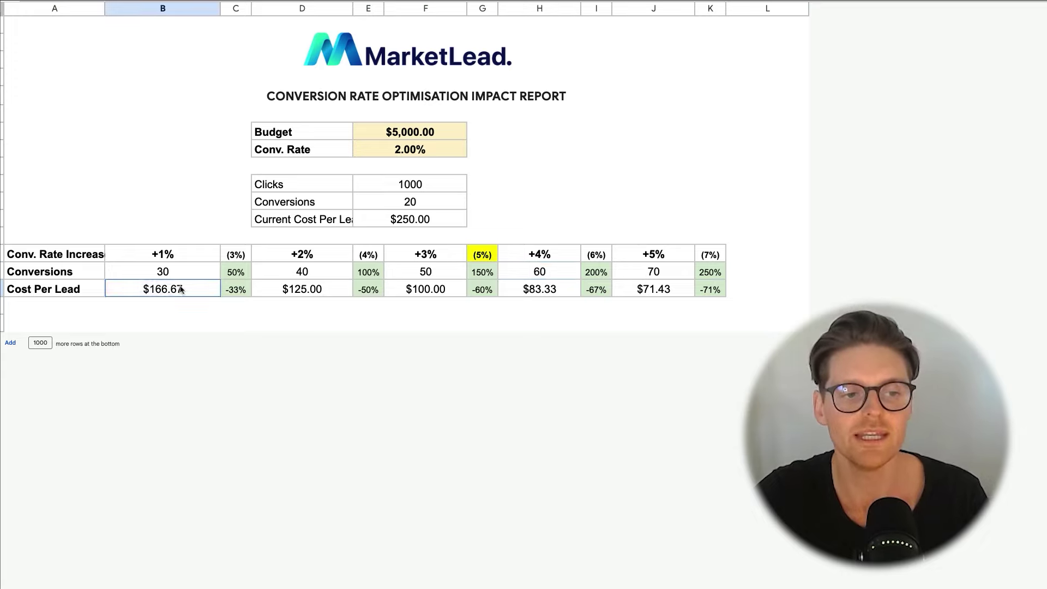
drag(181, 289, 684, 293)
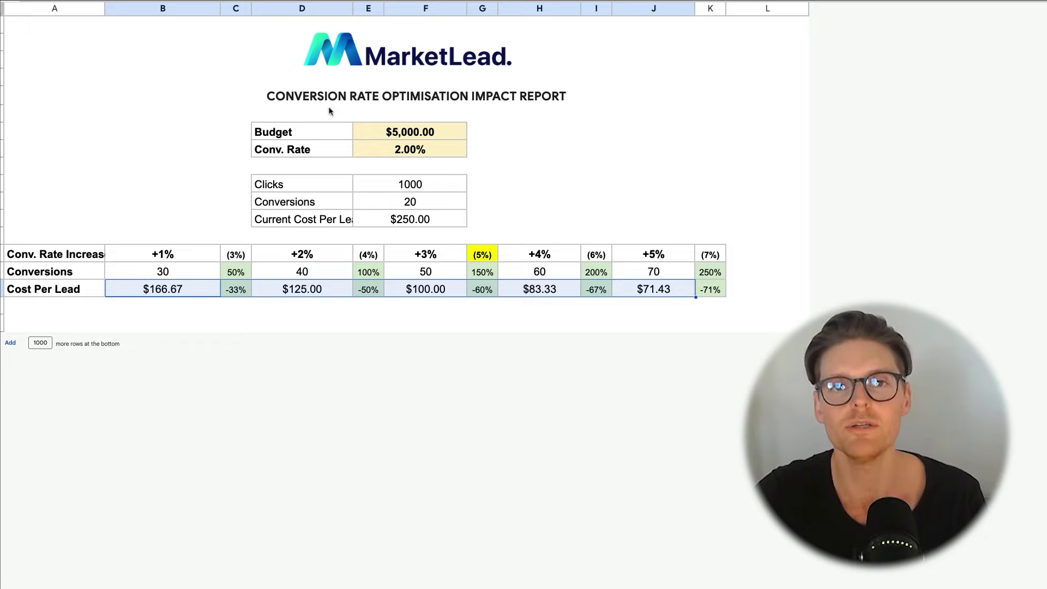
click(457, 139)
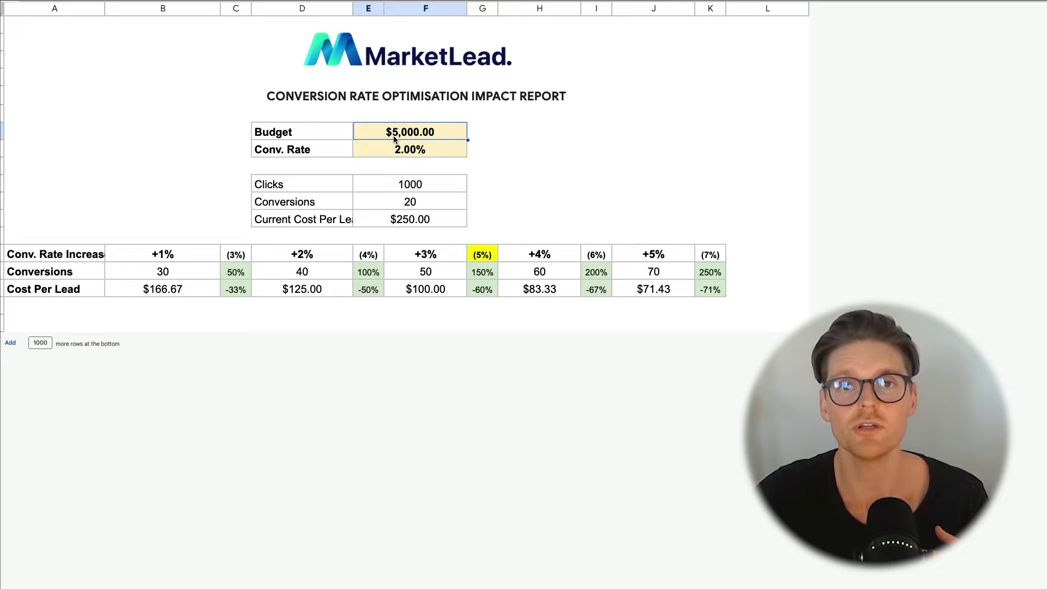
click(652, 275)
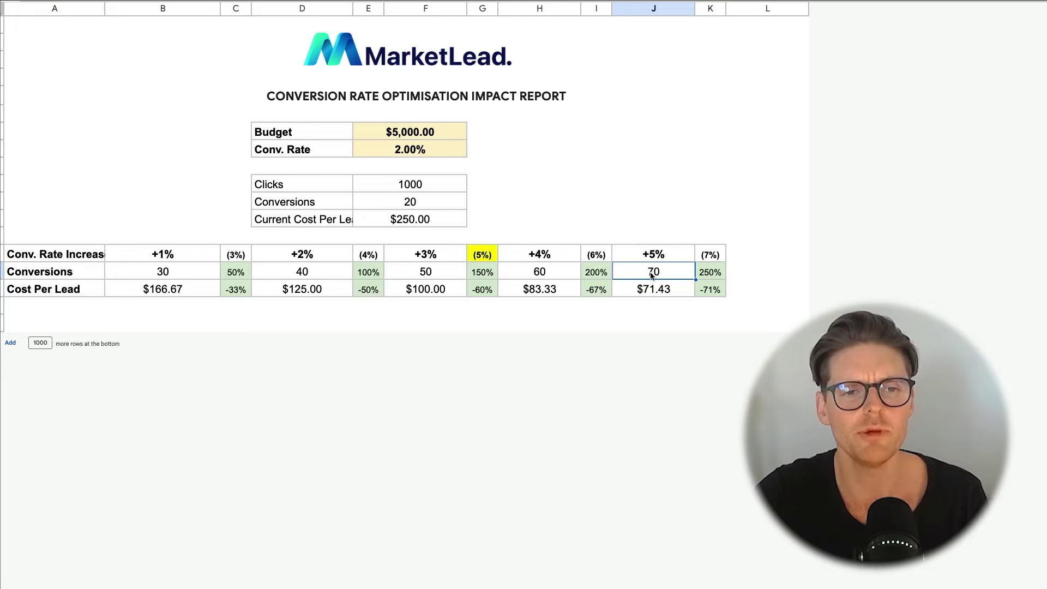
Step: Change the budget to 10000 and check the 40 conversions and 140 at +5%
click(429, 139)
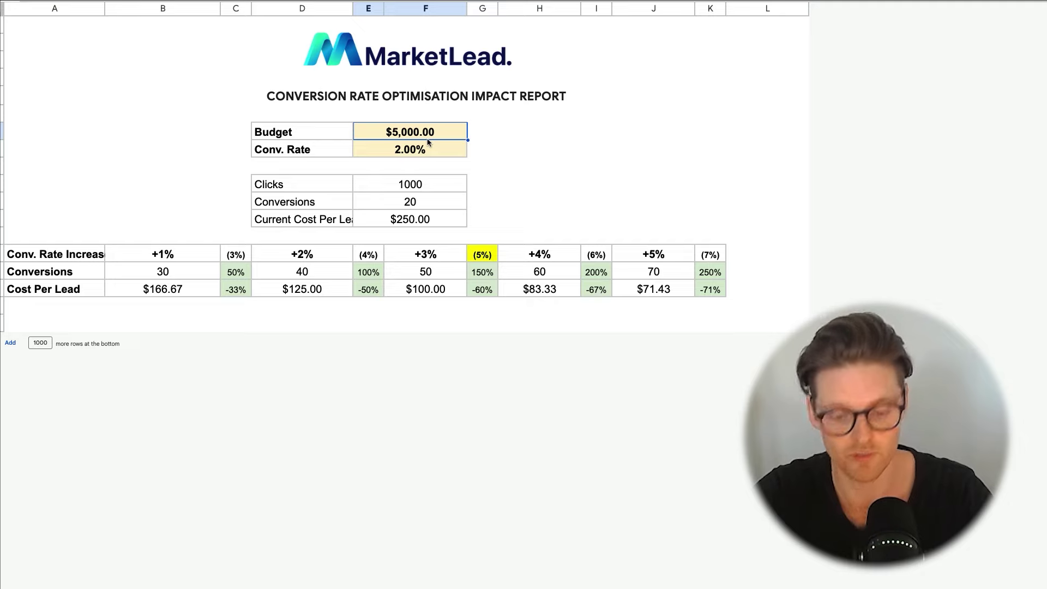
text(10000)
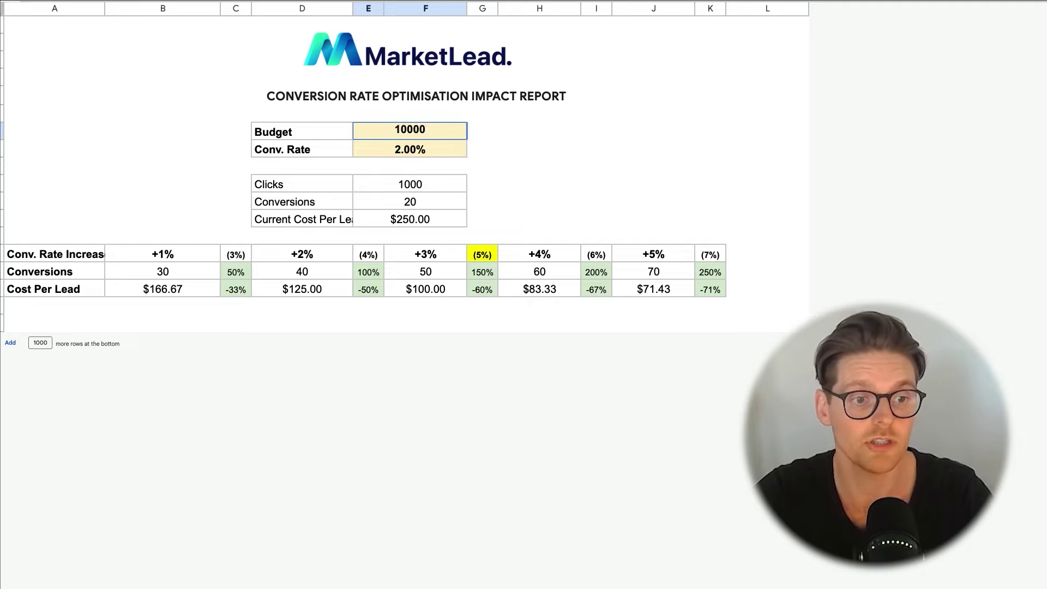
key(Tab)
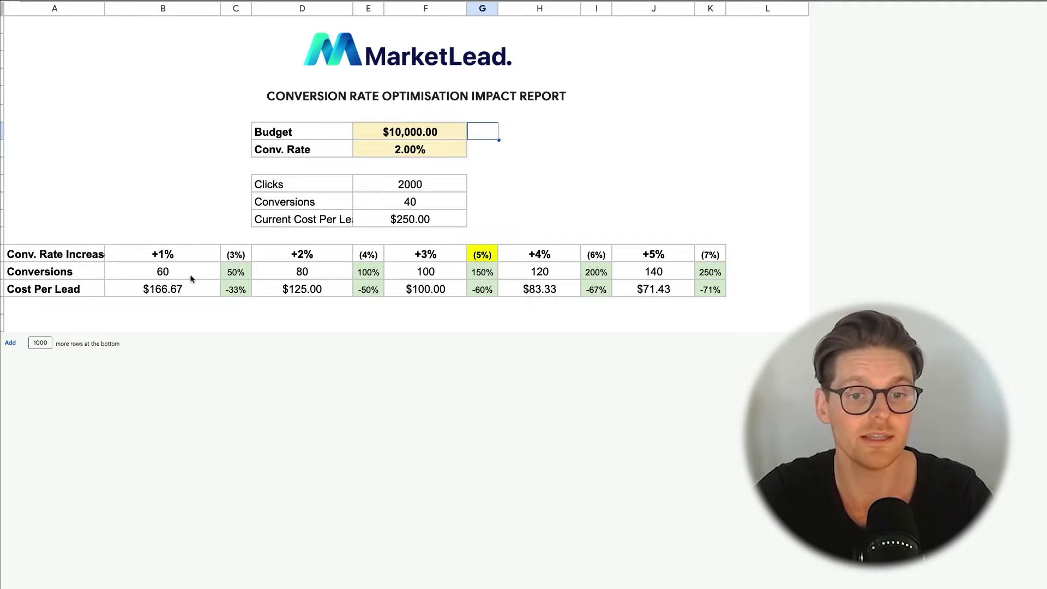
click(401, 207)
click(652, 276)
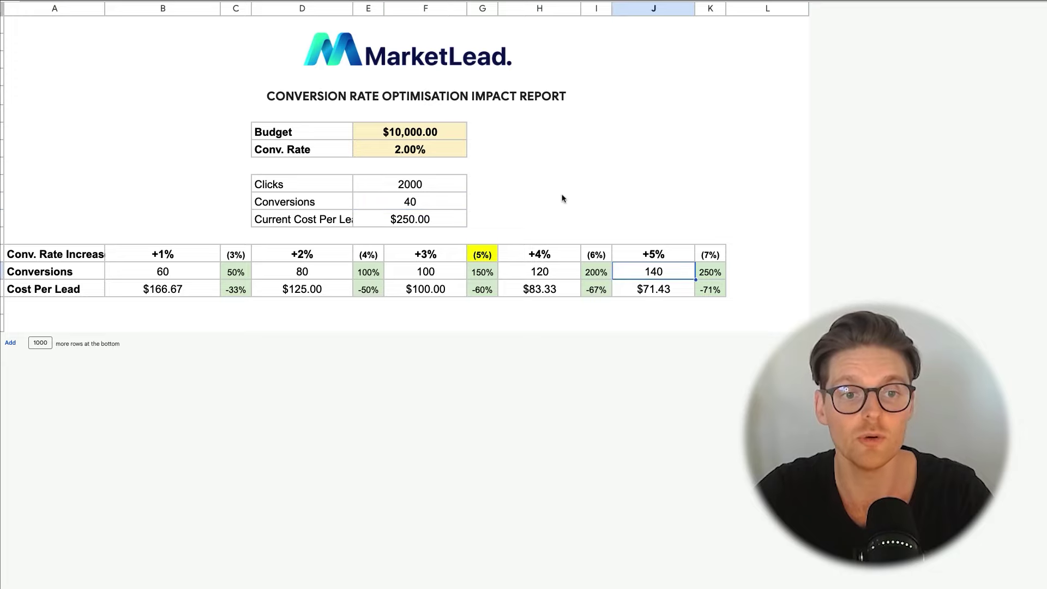